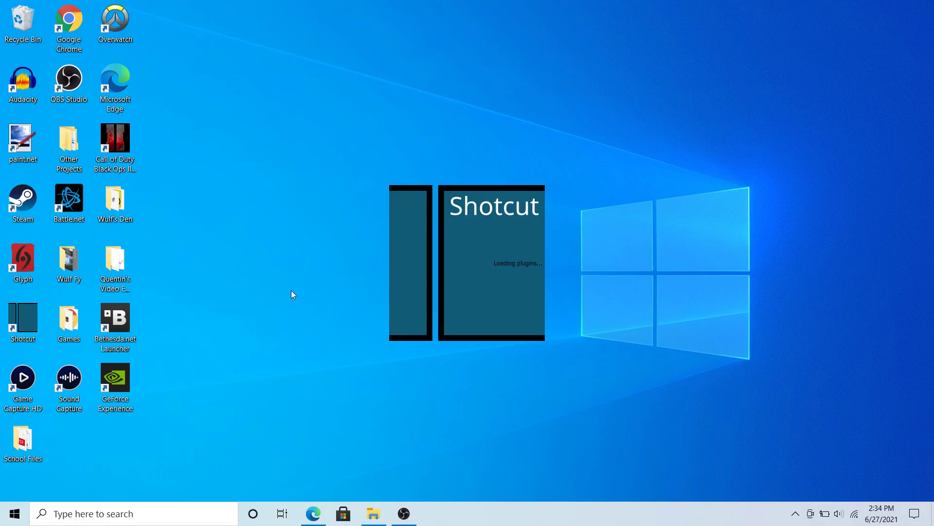
- Bring Shotcut to the front, add a V1 video track, and start opening a media file
click(373, 516)
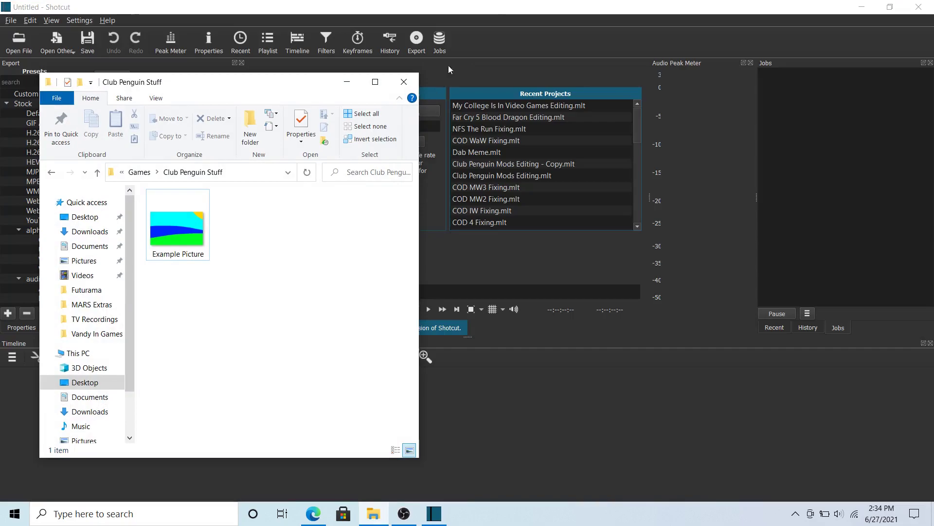
click(497, 4)
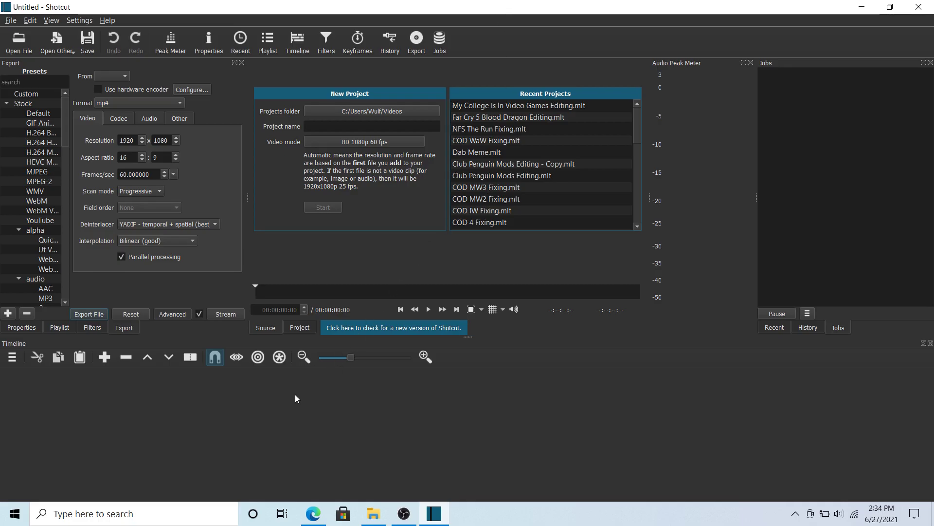
right_click(232, 413)
click(262, 367)
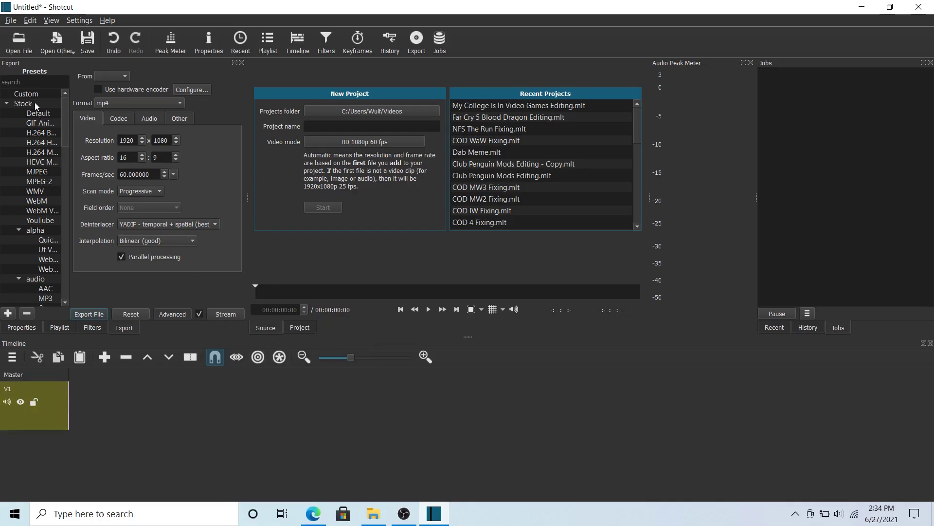
click(24, 49)
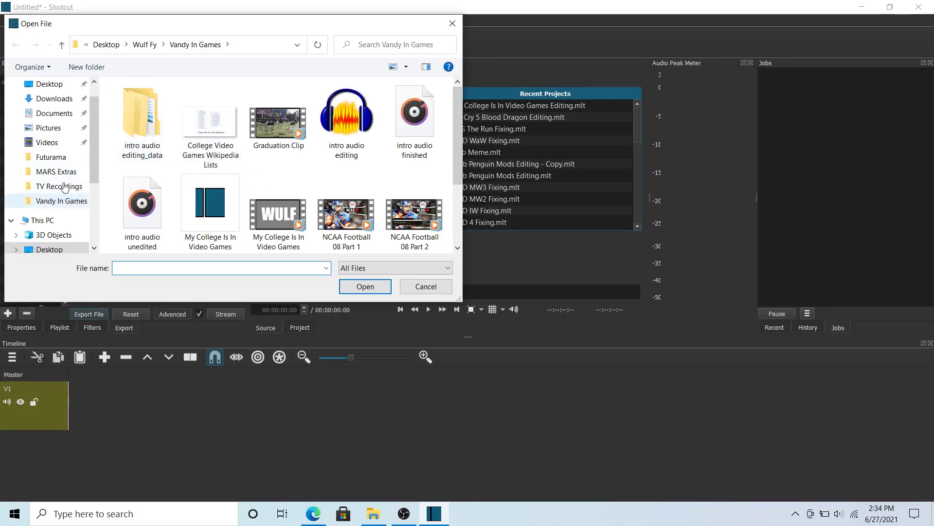
- Load Example Picture from Desktop > Games > Club Penguin Stuff into the source player, paused
click(49, 82)
double_click(170, 102)
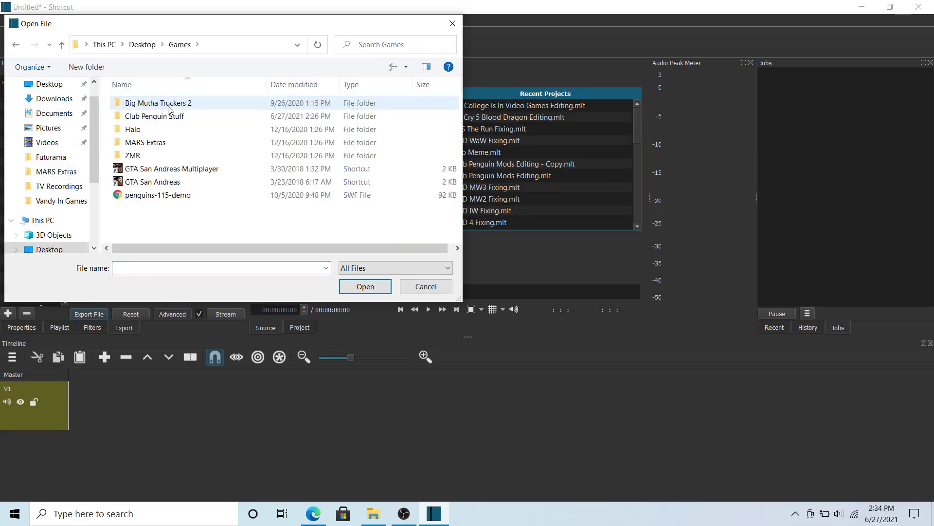
double_click(169, 115)
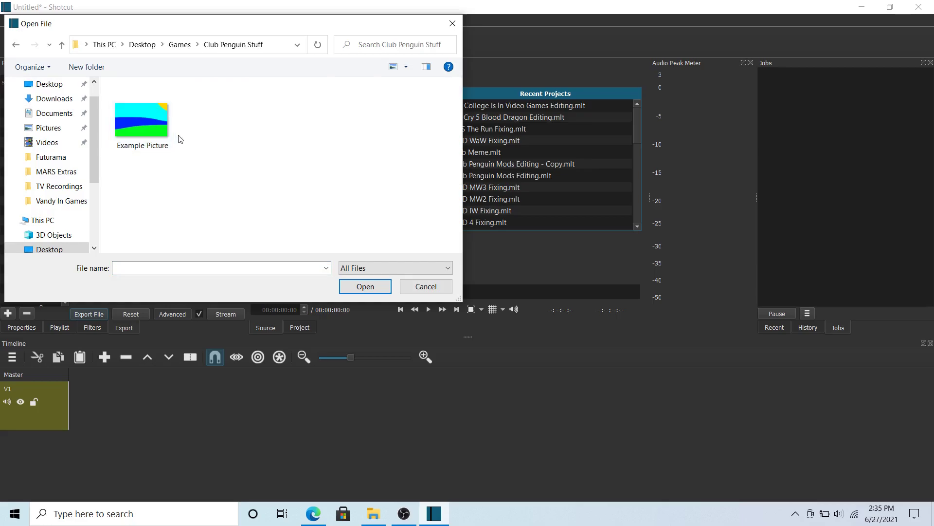
double_click(162, 110)
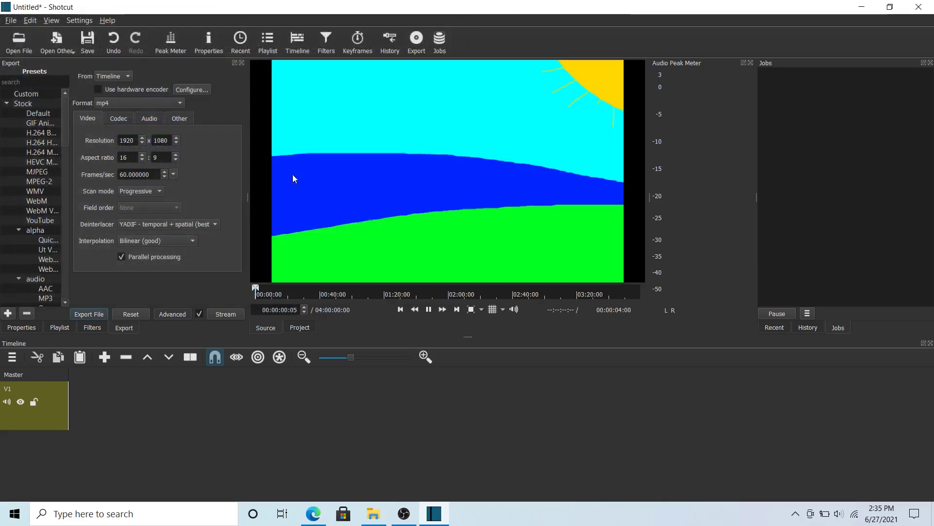
click(428, 310)
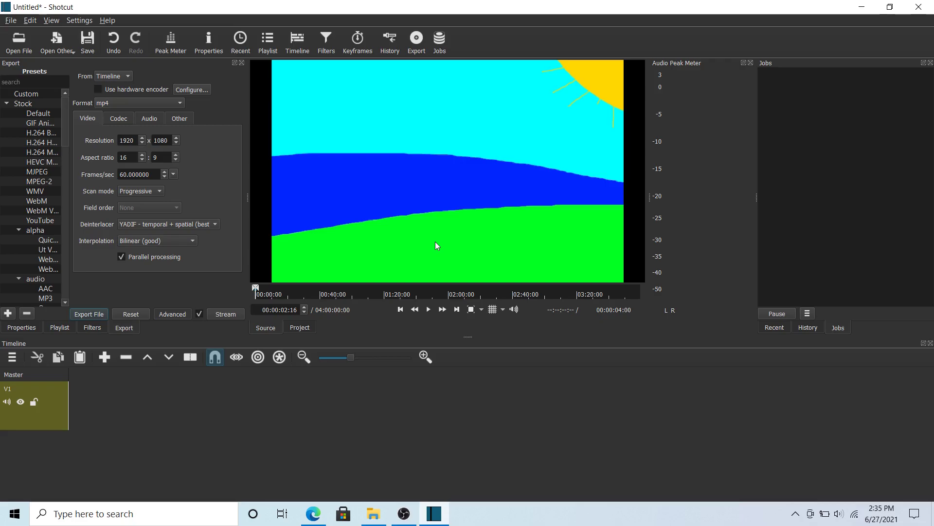
- Drag the Example Picture.png clip from the source player onto the start of track V1
drag(446, 132, 73, 395)
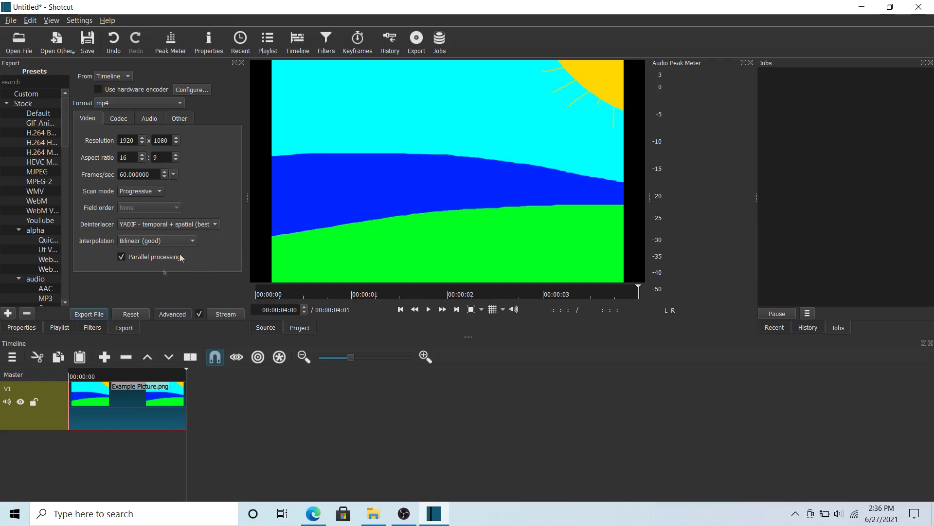
- Scroll the export presets list and apply the Flash preset
mouse_move(52, 208)
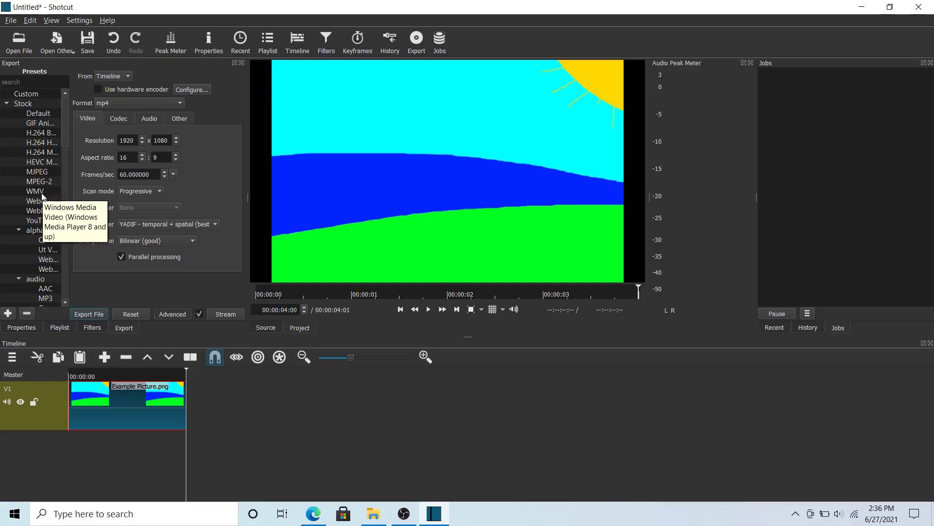
scroll(43, 192, down, 4)
scroll(45, 179, down, 5)
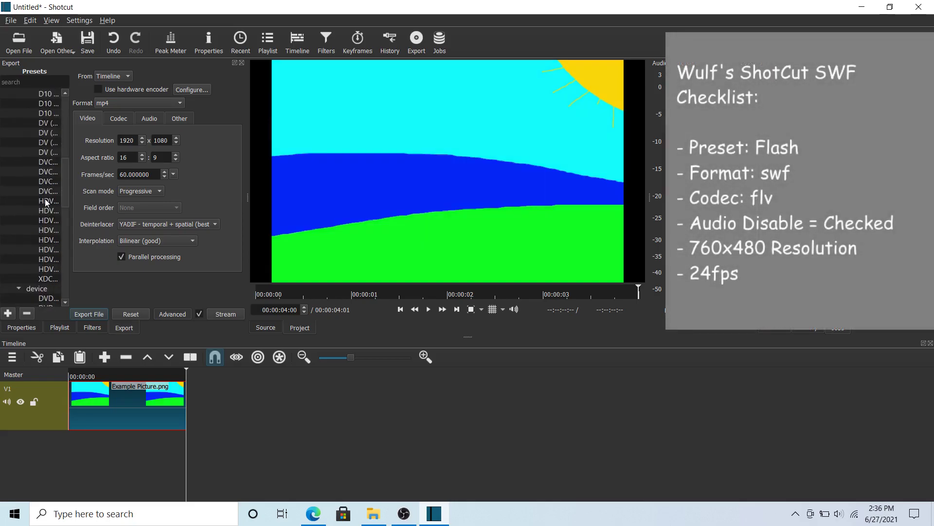
scroll(45, 201, down, 3)
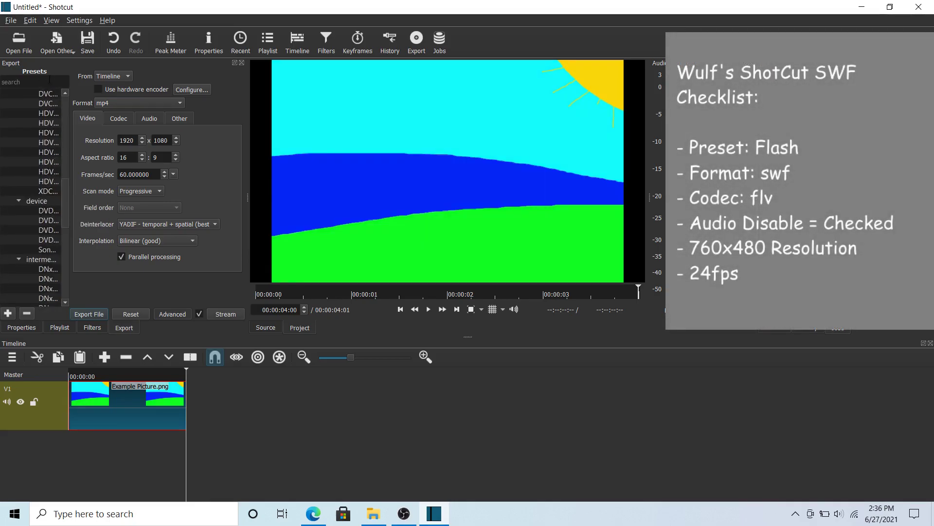
scroll(28, 206, down, 6)
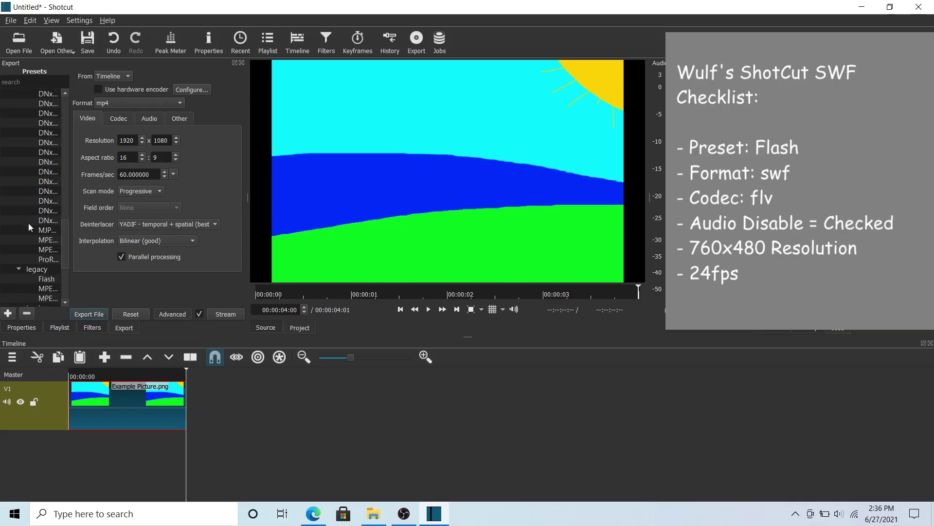
click(44, 249)
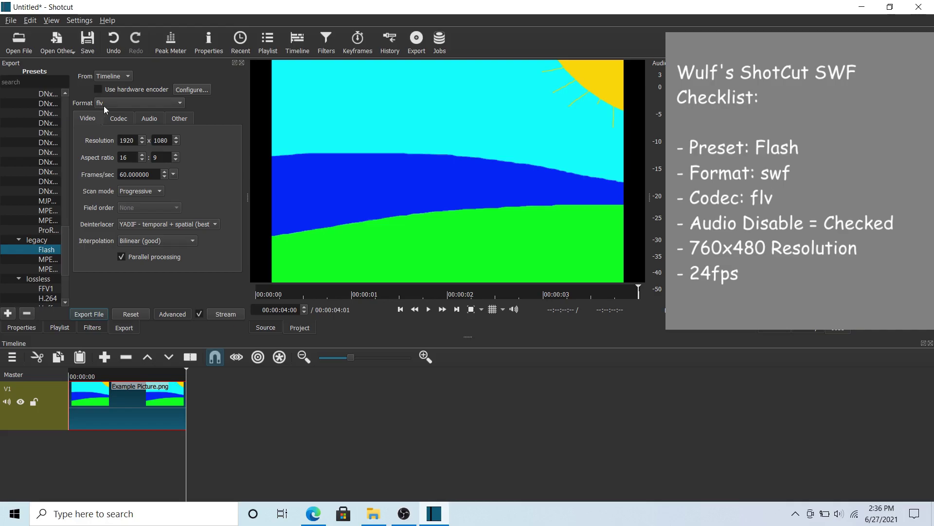
- Set the output format to swf and check the codec is flv at 1M bitrate
click(120, 103)
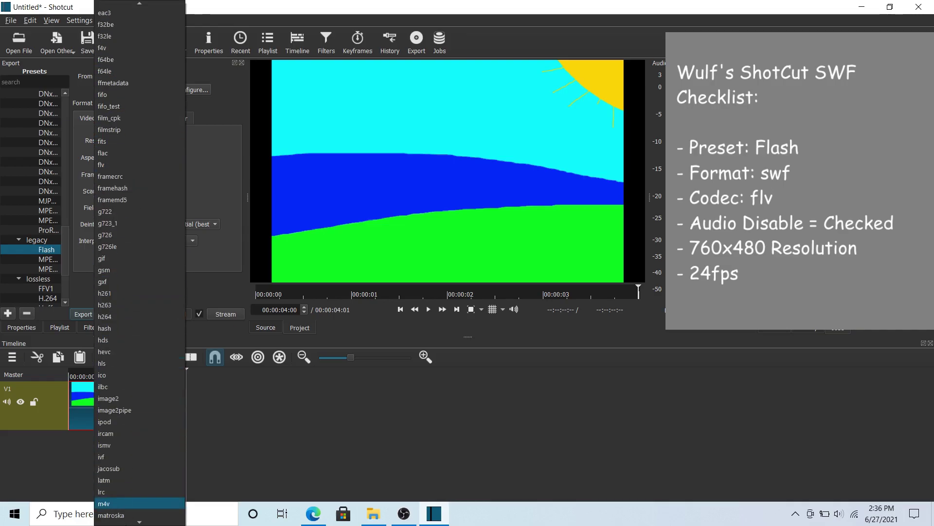
scroll(132, 511, down, 15)
scroll(132, 511, down, 15)
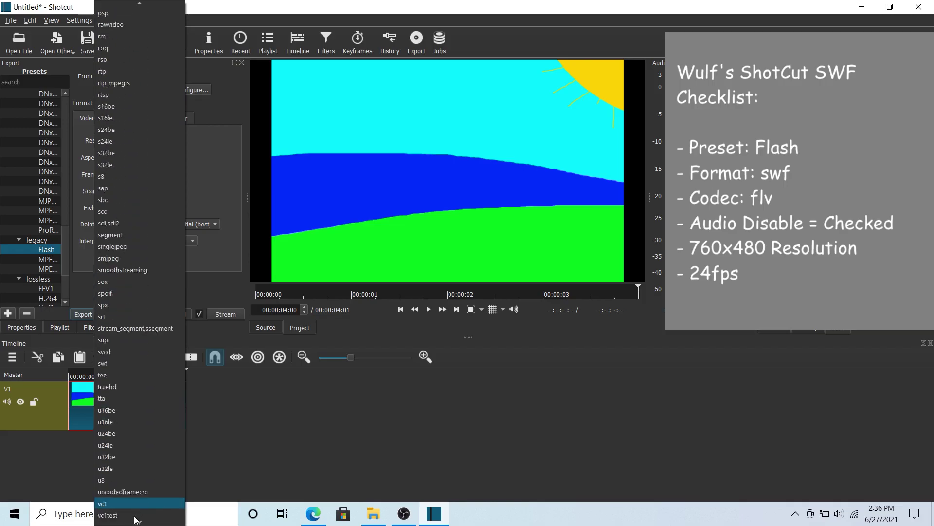
click(124, 197)
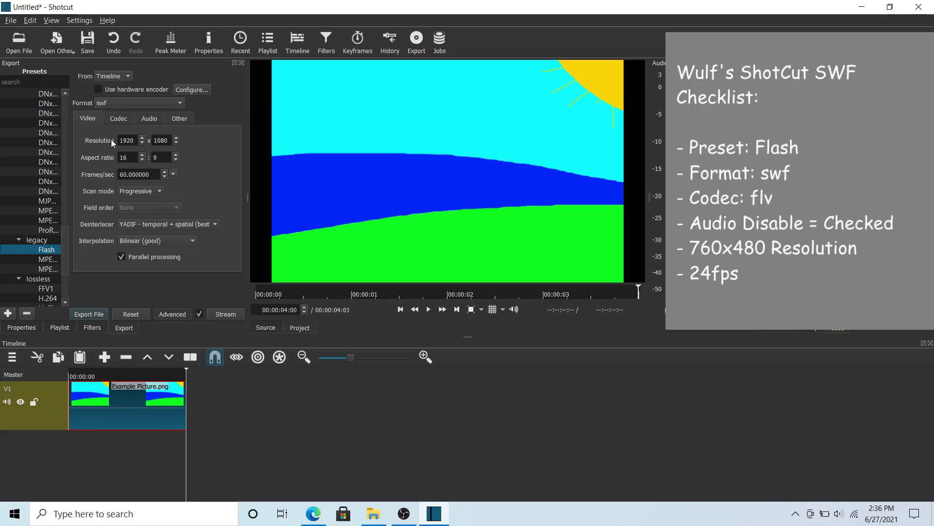
click(119, 119)
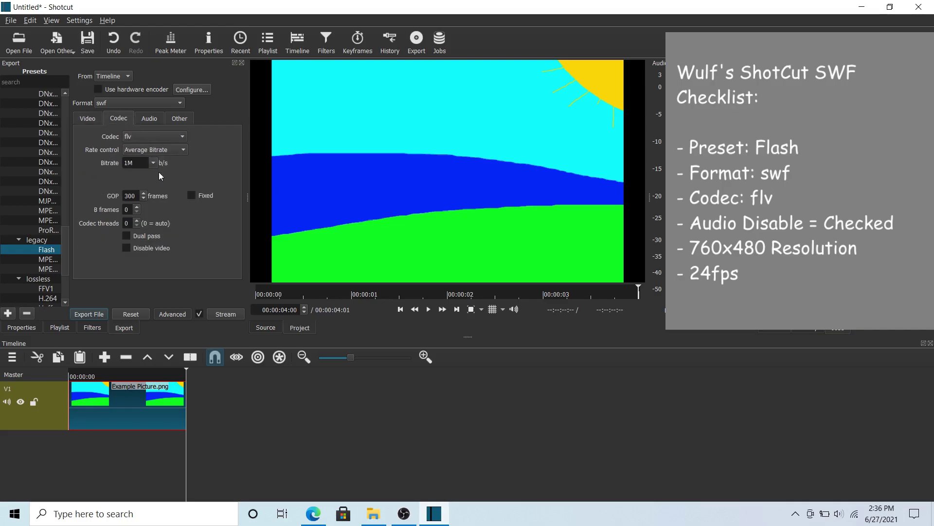
- Confirm audio is disabled for the swf export, then return to the video settings
click(150, 119)
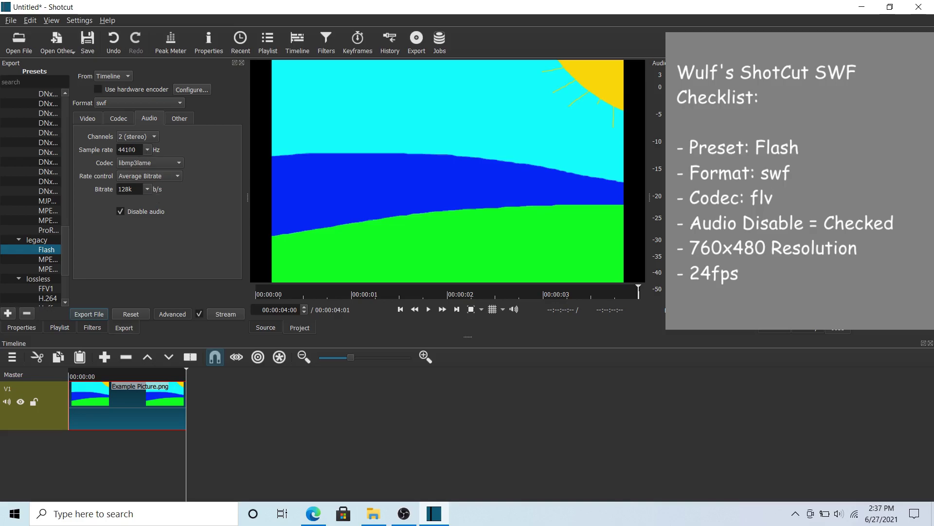
click(92, 119)
- Change the export resolution from 1920x1080 to 760x480 and the frame rate to 24 fps
double_click(132, 139)
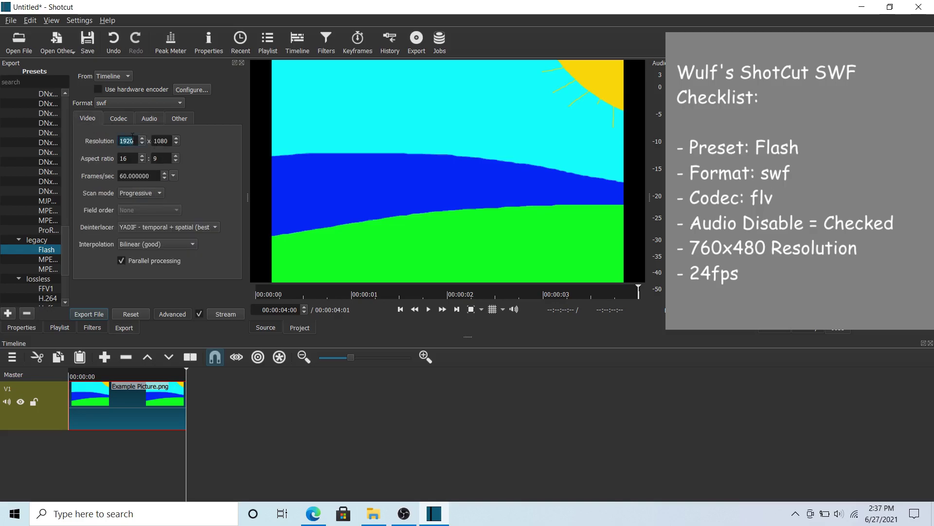
text(760)
double_click(170, 138)
text(480)
double_click(146, 176)
text(24)
key(Return)
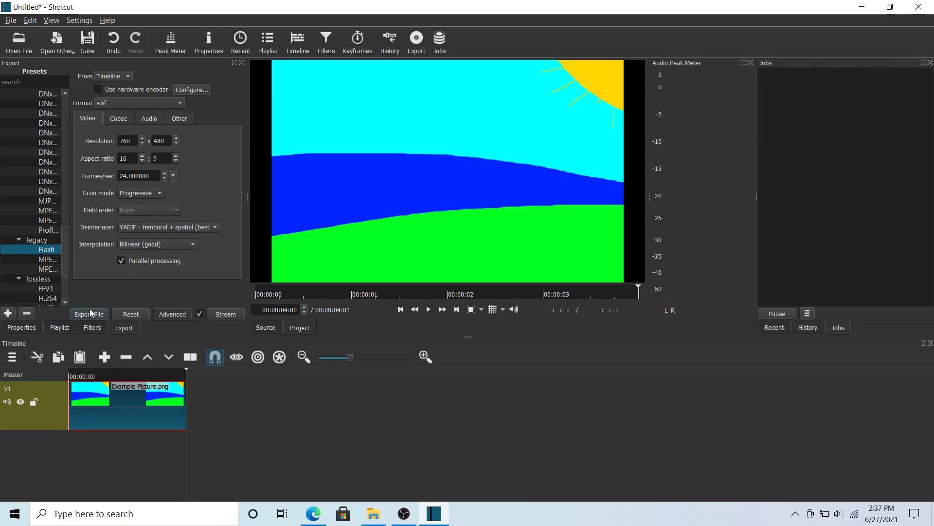
- Export the timeline as Example.swf into the Club Penguin Stuff folder
click(90, 309)
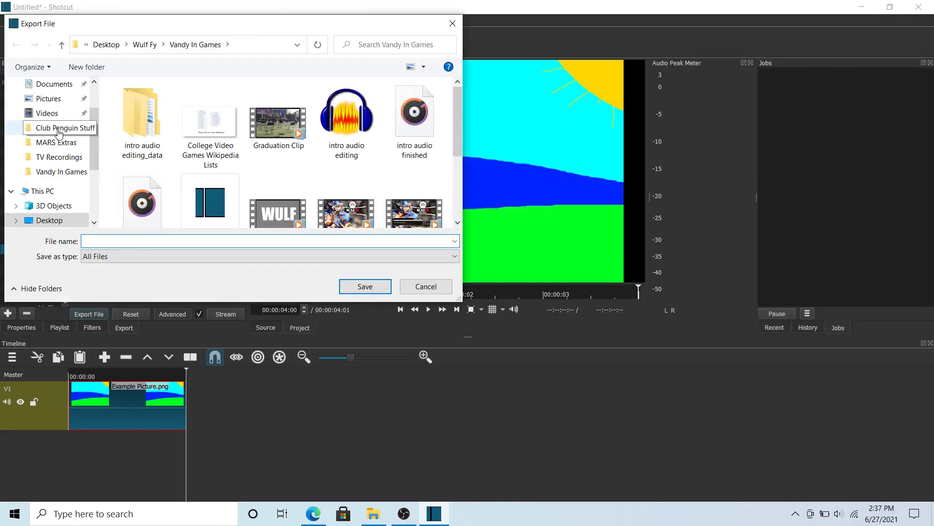
click(58, 129)
click(193, 238)
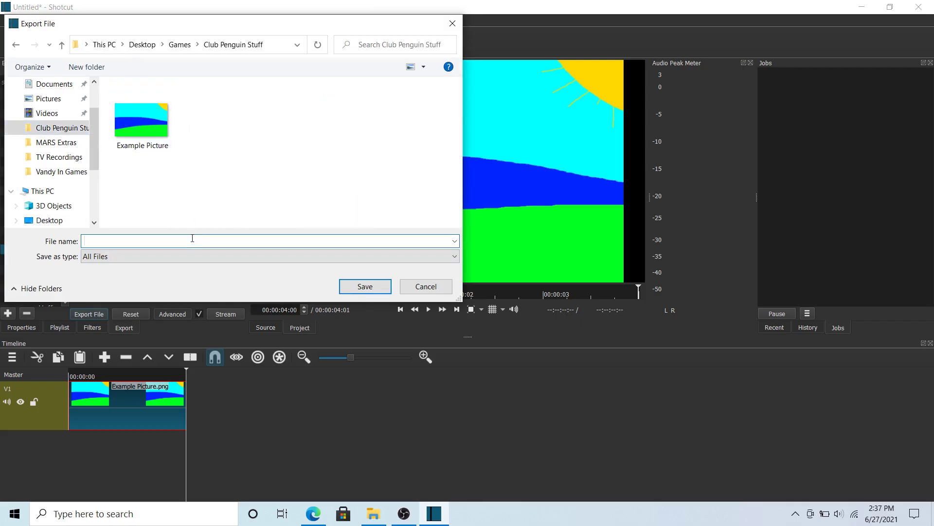
text(Example)
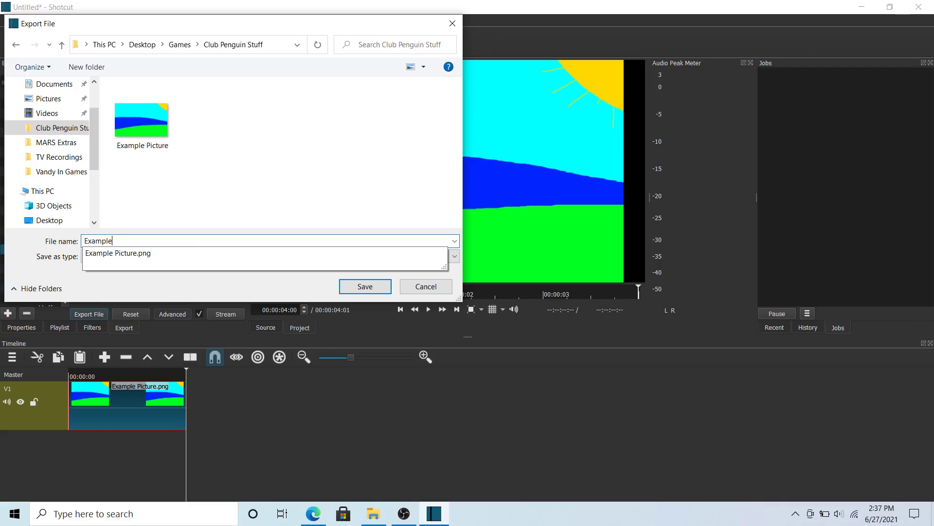
text(.swf)
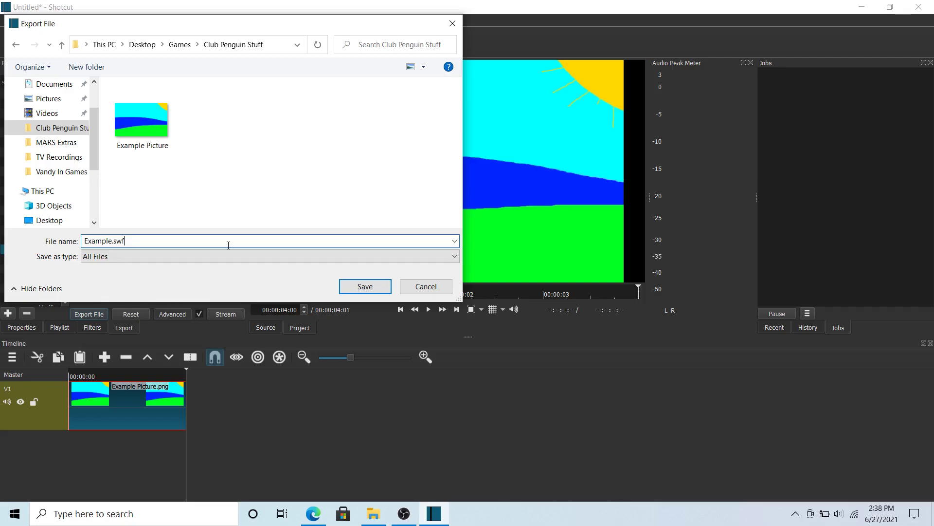
click(361, 287)
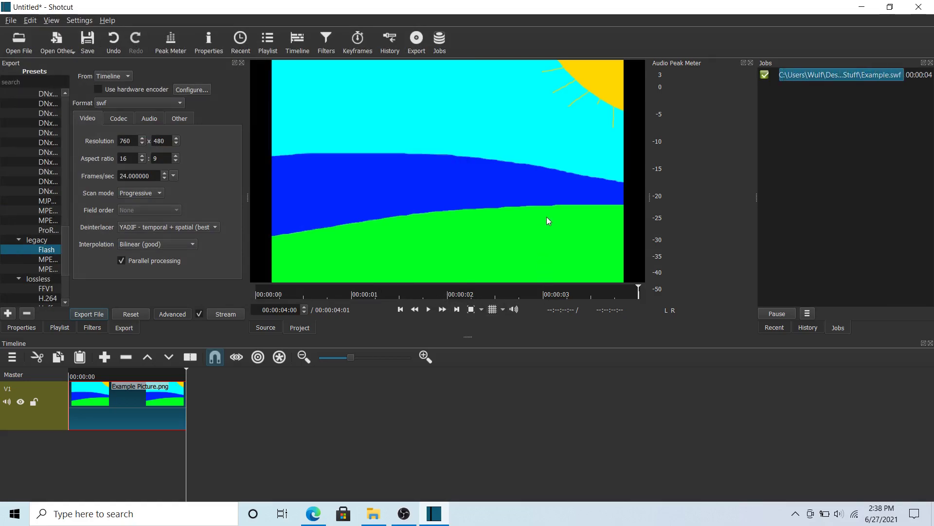
- Quit Shotcut without saving, then open the exported Example SWF with Shotcut via Open with
click(930, 4)
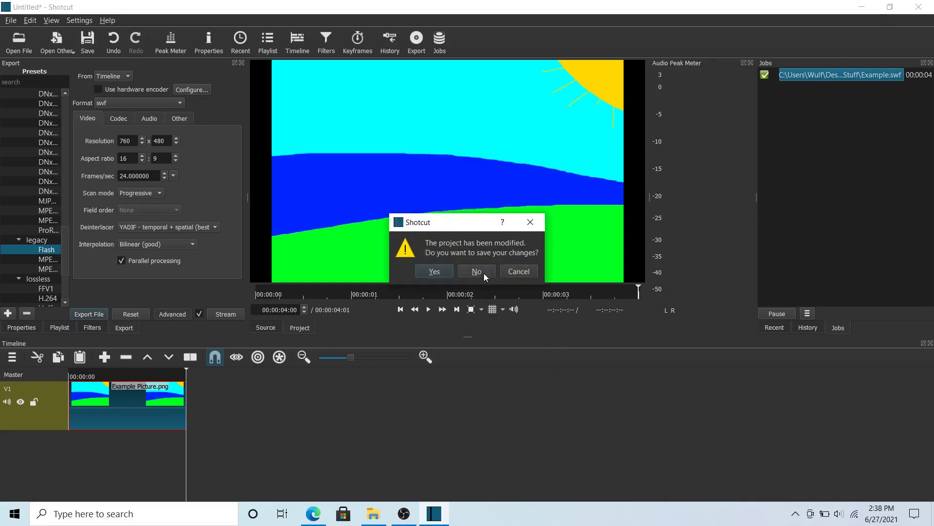
click(515, 271)
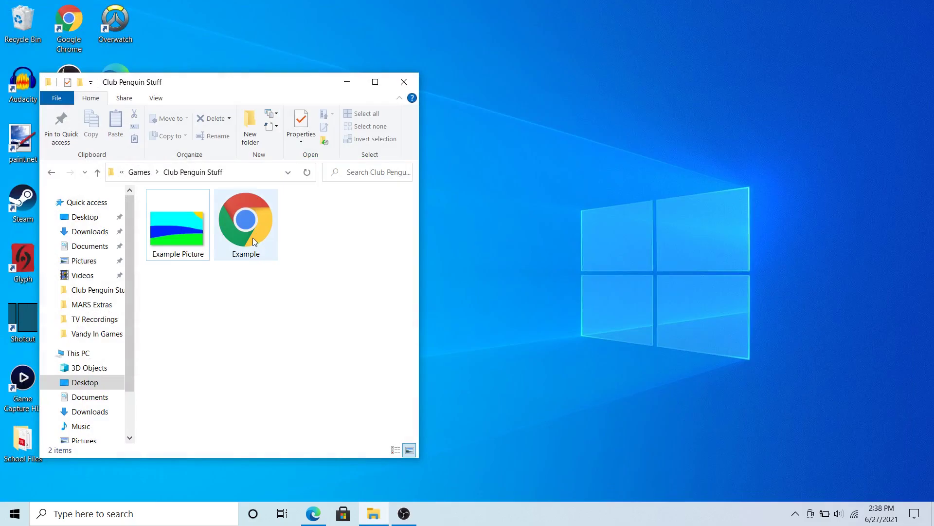
mouse_move(249, 227)
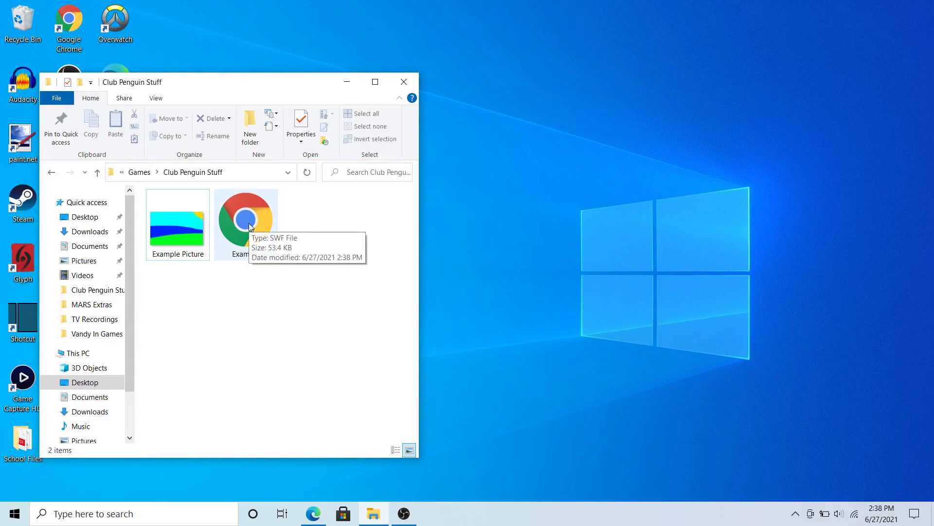
click(252, 229)
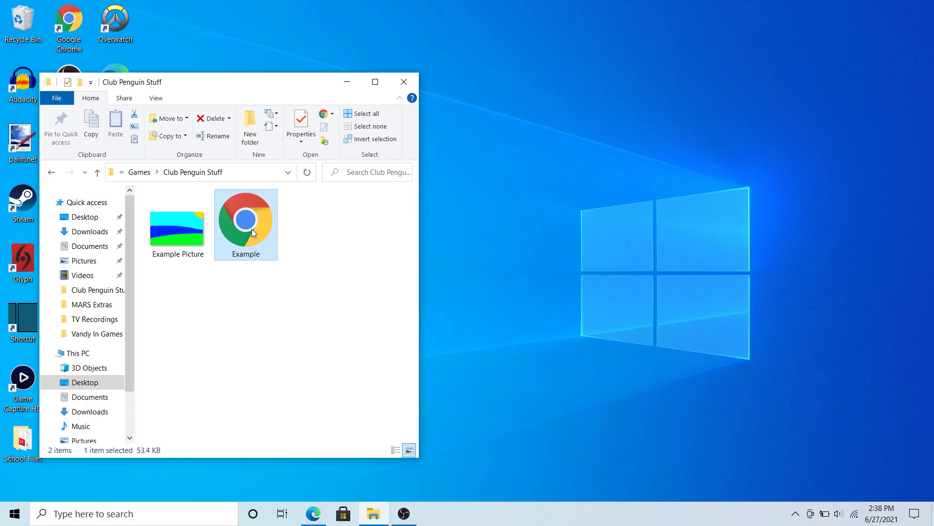
right_click(252, 229)
mouse_move(313, 285)
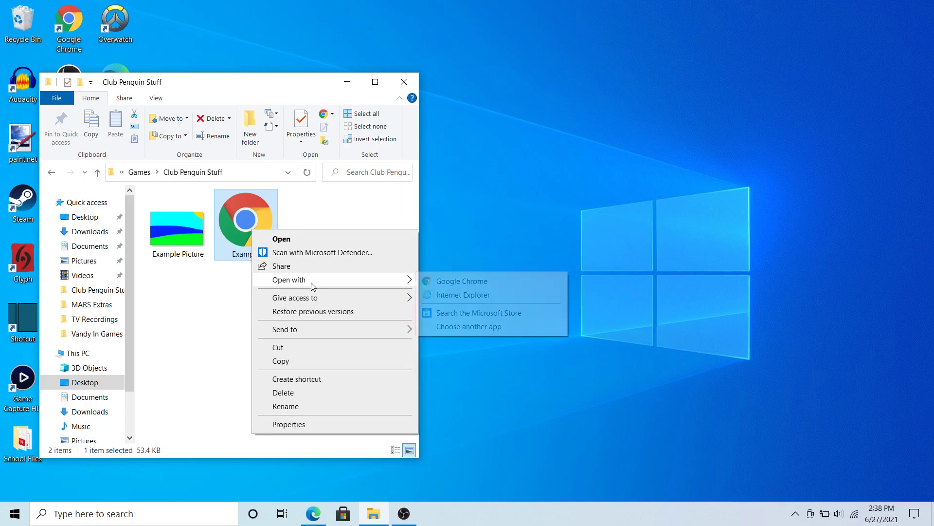
click(468, 326)
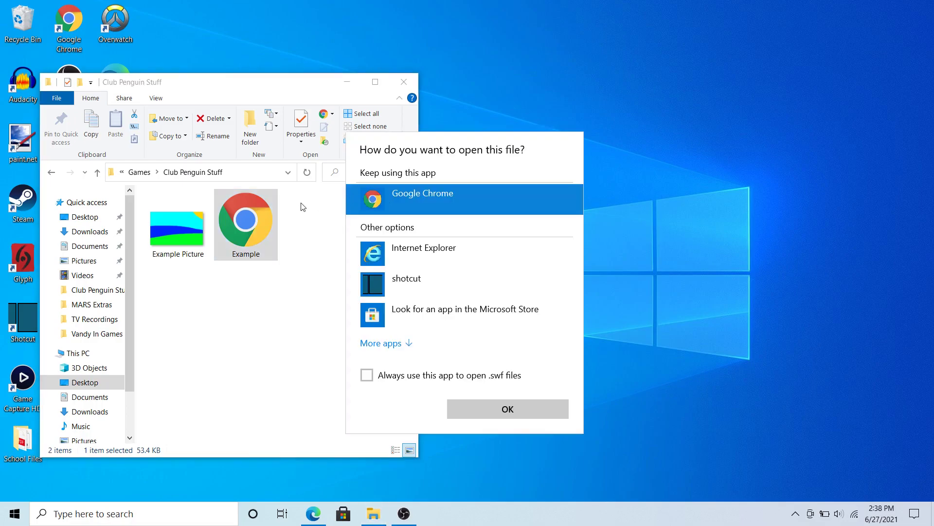
click(419, 282)
- Confirm opening Example.swf in Shotcut and dismiss the edit-friendly conversion prompt
click(491, 407)
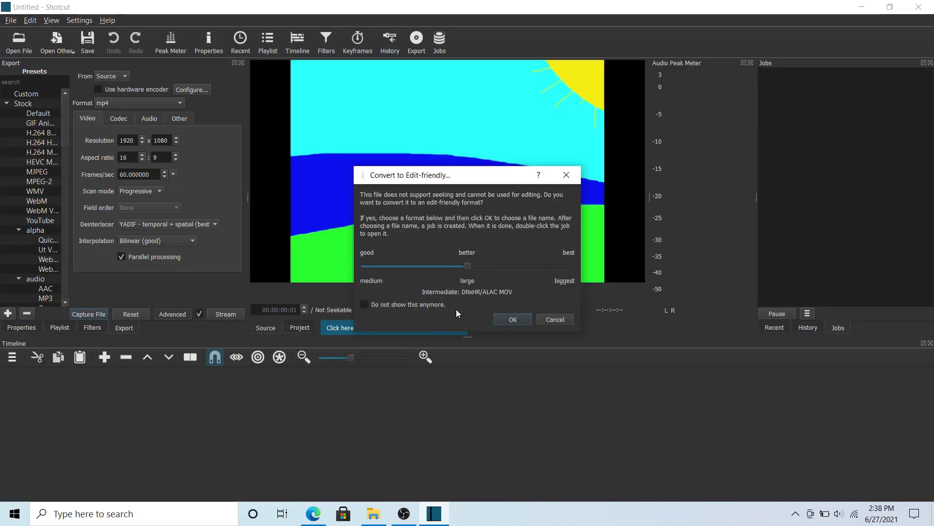
click(567, 174)
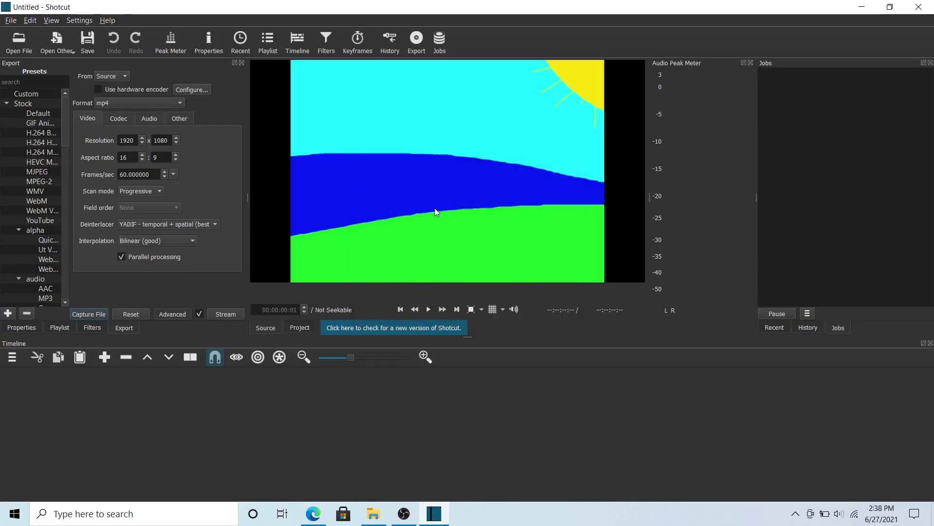